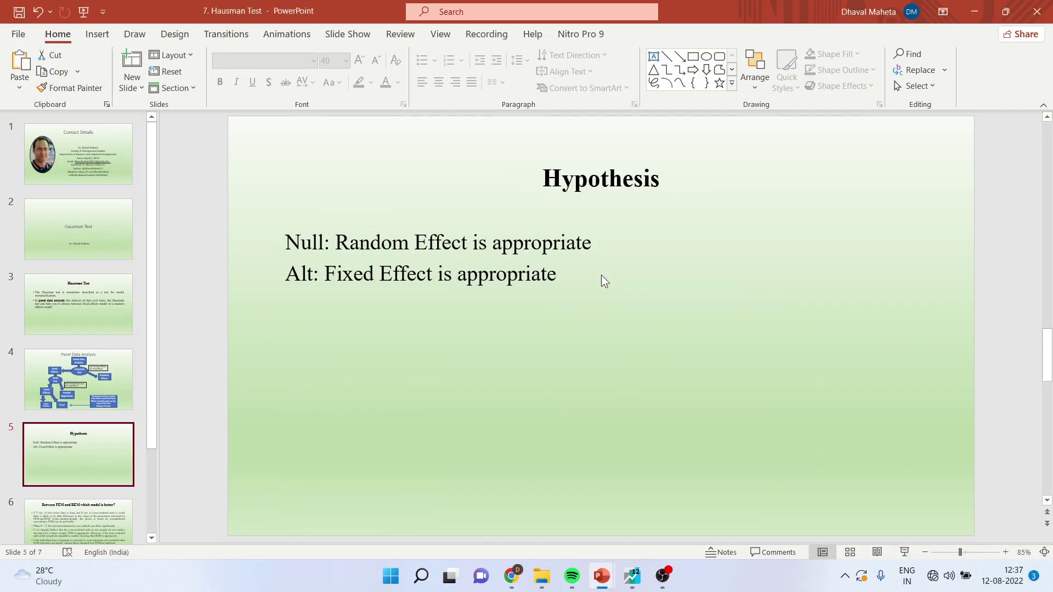
Step: Start a new EViews equation 'y c x2 x3' and set cross-section effects to Random in Panel Options
{"action": "left_click", "coordinate": [633, 576]}
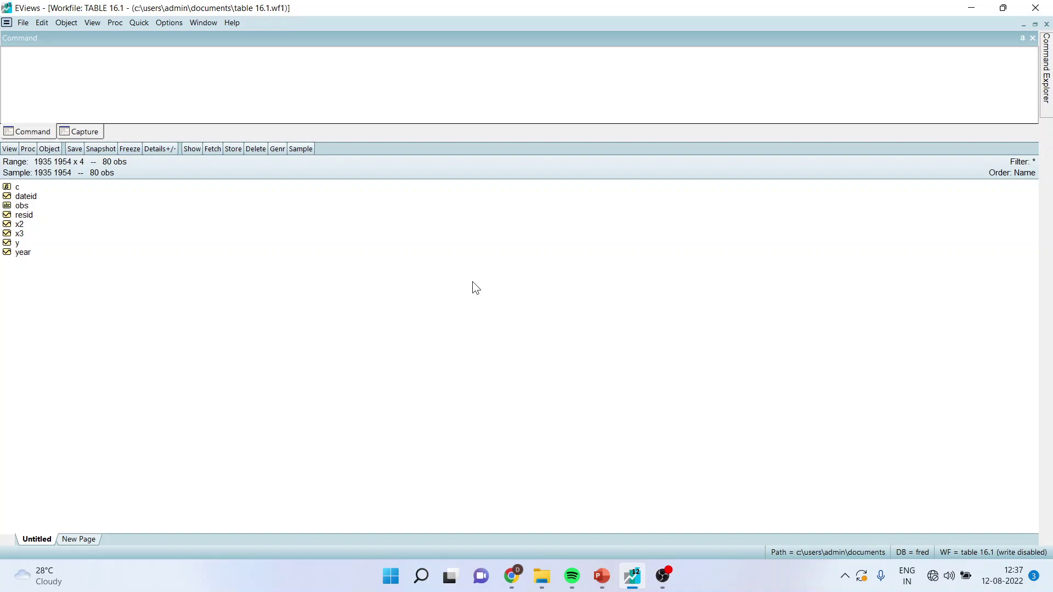
{"action": "left_click", "coordinate": [139, 23]}
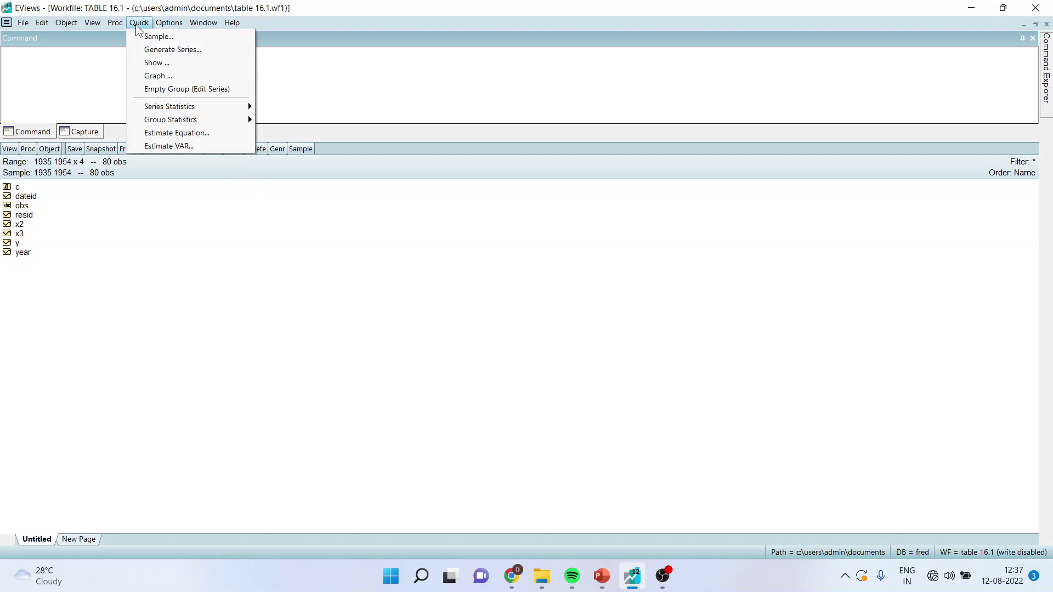
{"action": "left_click", "coordinate": [176, 145]}
{"action": "type", "text": "y"}
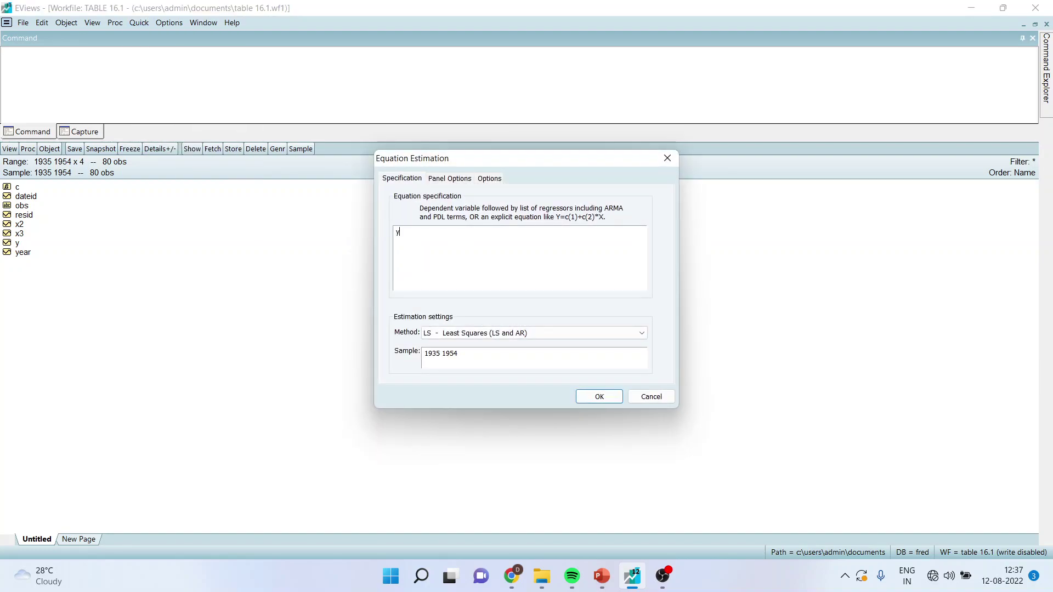
{"action": "type", "text": " c x2 x3"}
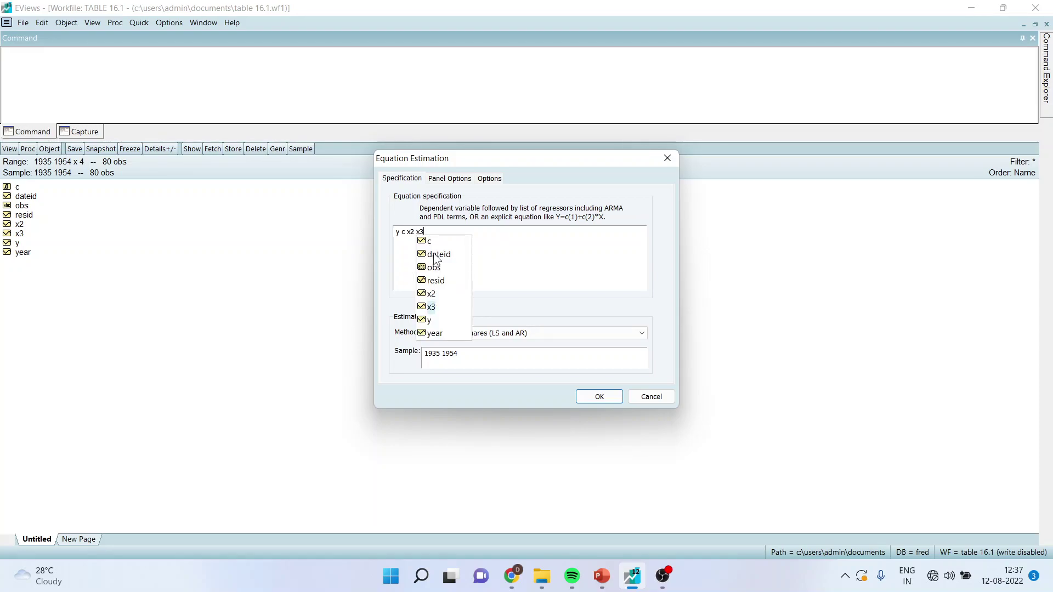
{"action": "left_click", "coordinate": [523, 235]}
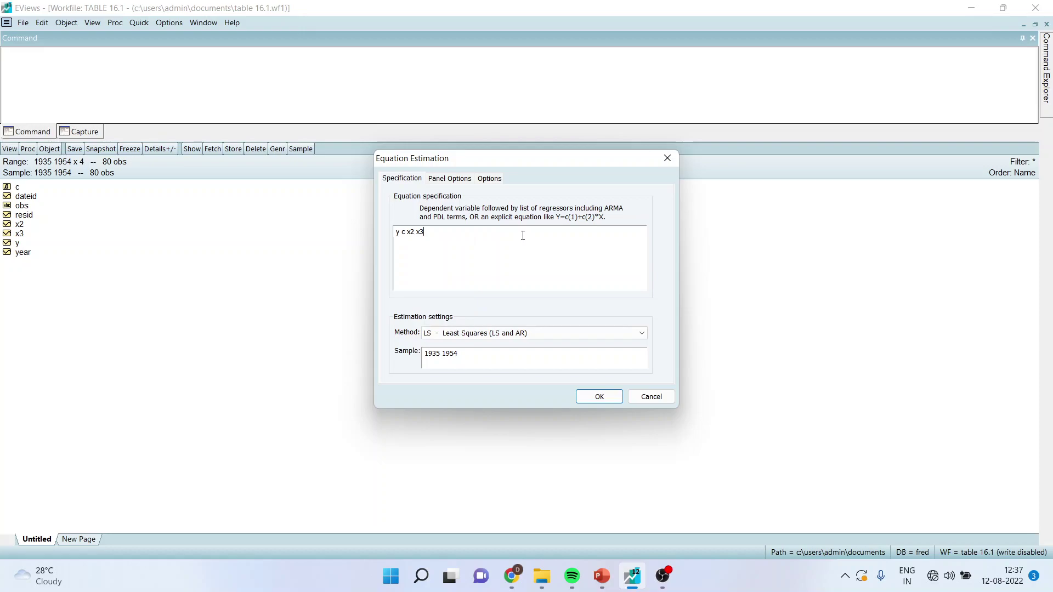
{"action": "left_click", "coordinate": [456, 177]}
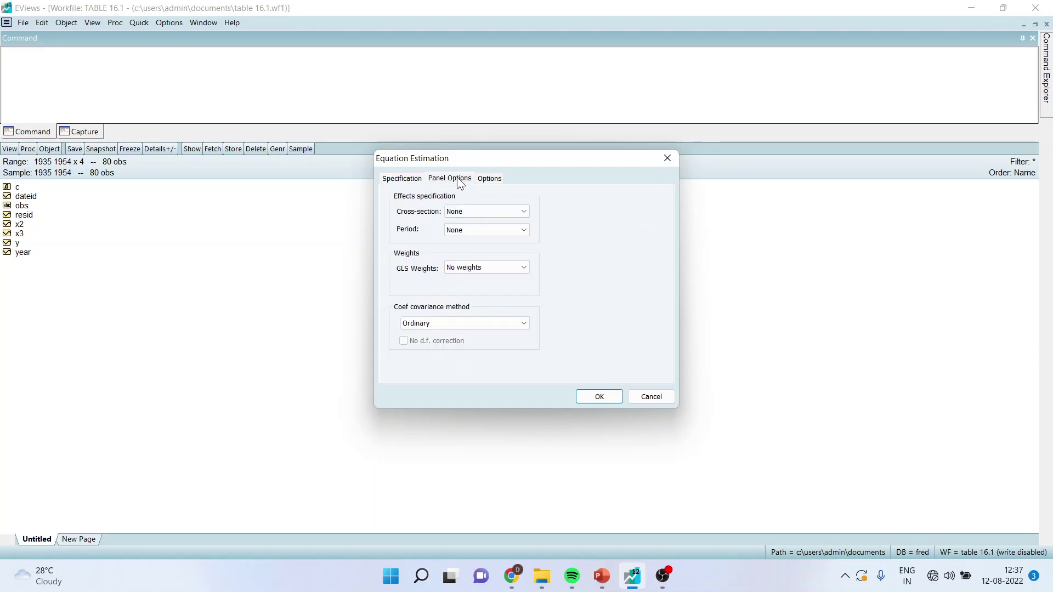
{"action": "left_click", "coordinate": [526, 210]}
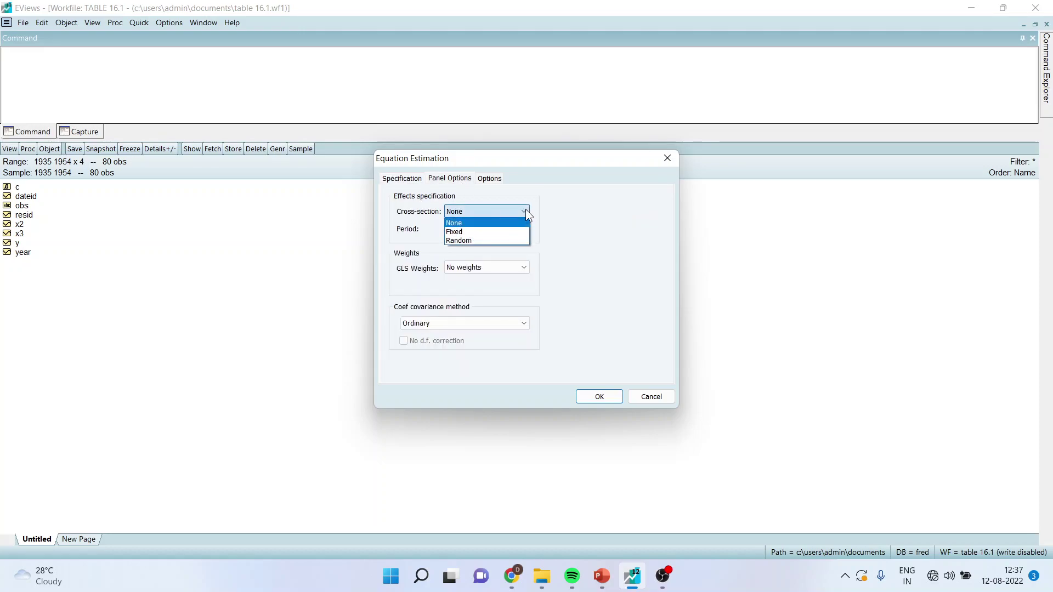
{"action": "left_click", "coordinate": [505, 240]}
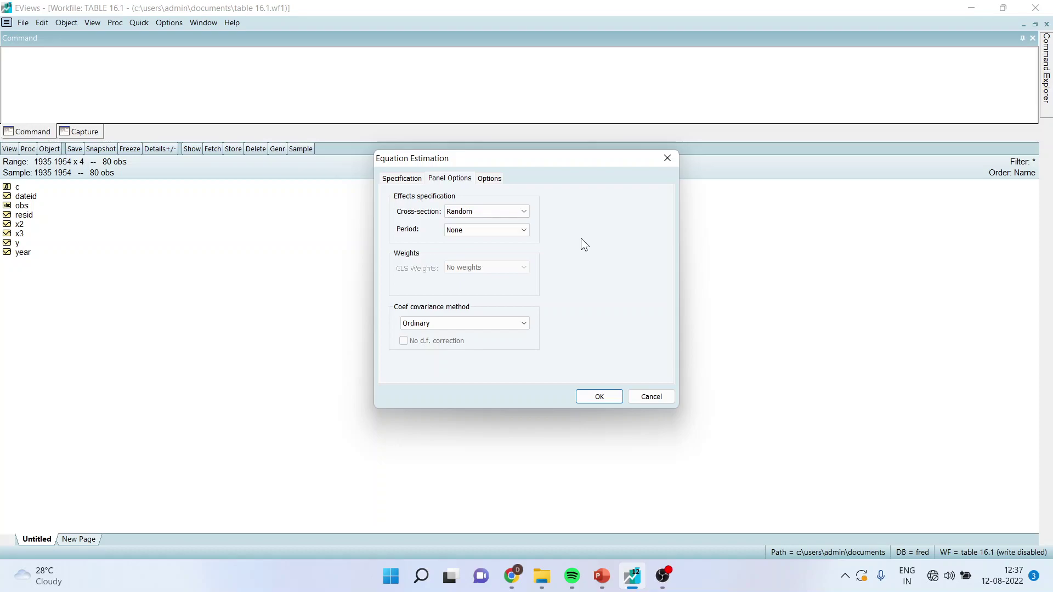
Step: Estimate the equation and run the Hausman test: chi-square 1.474175, 2 d.f., Prob. 0.4785
{"action": "left_click", "coordinate": [592, 397]}
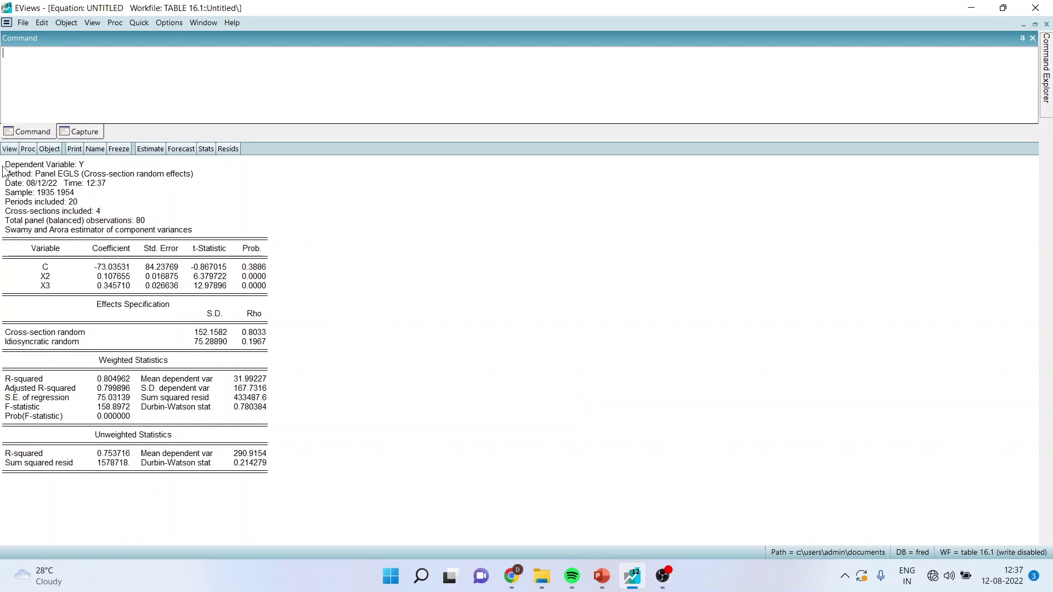
{"action": "left_click", "coordinate": [9, 150]}
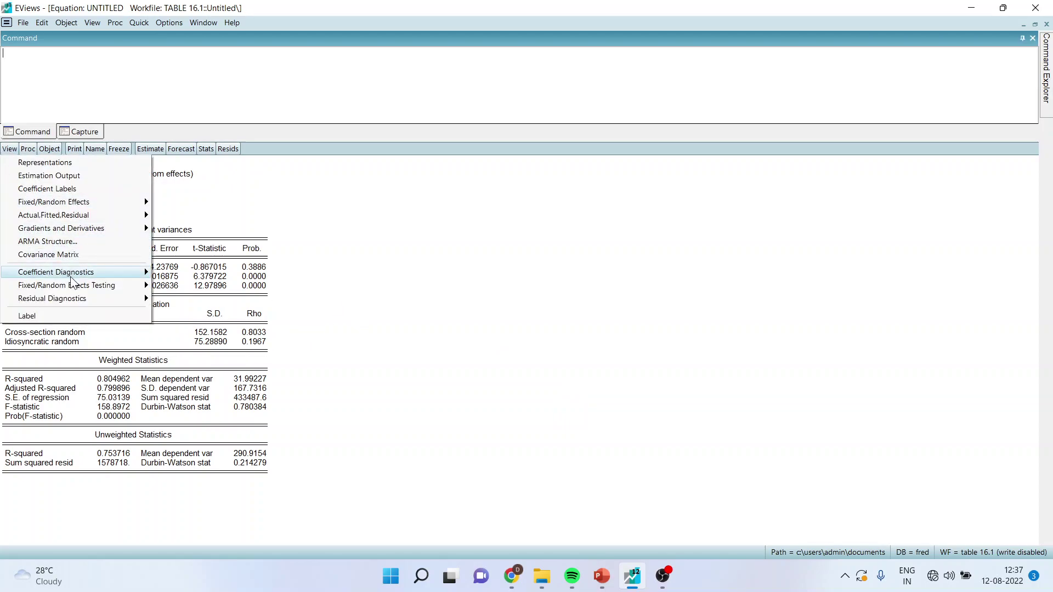
{"action": "mouse_move", "coordinate": [74, 289]}
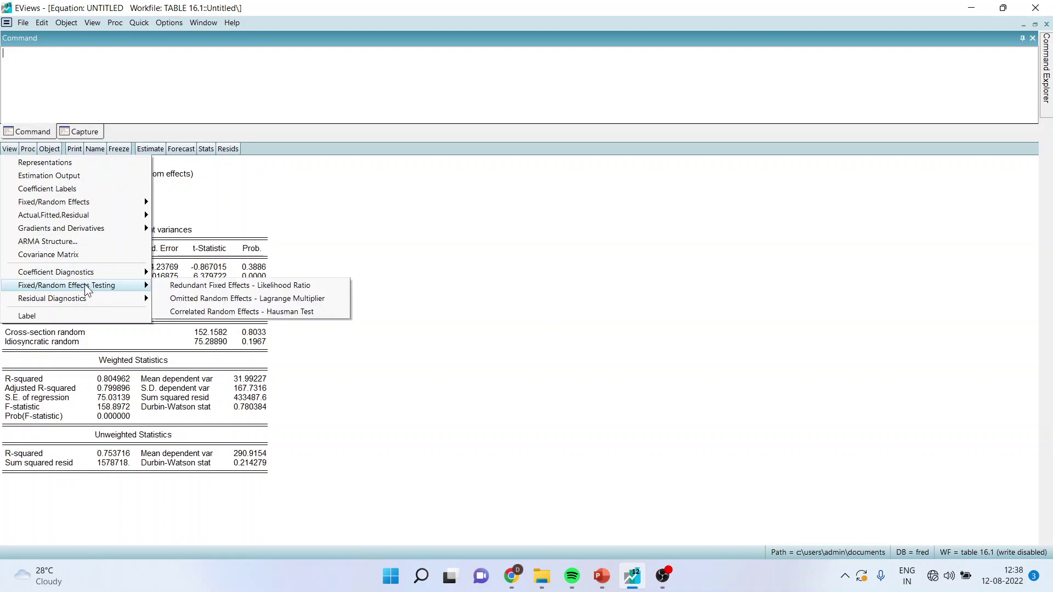
{"action": "left_click", "coordinate": [199, 313]}
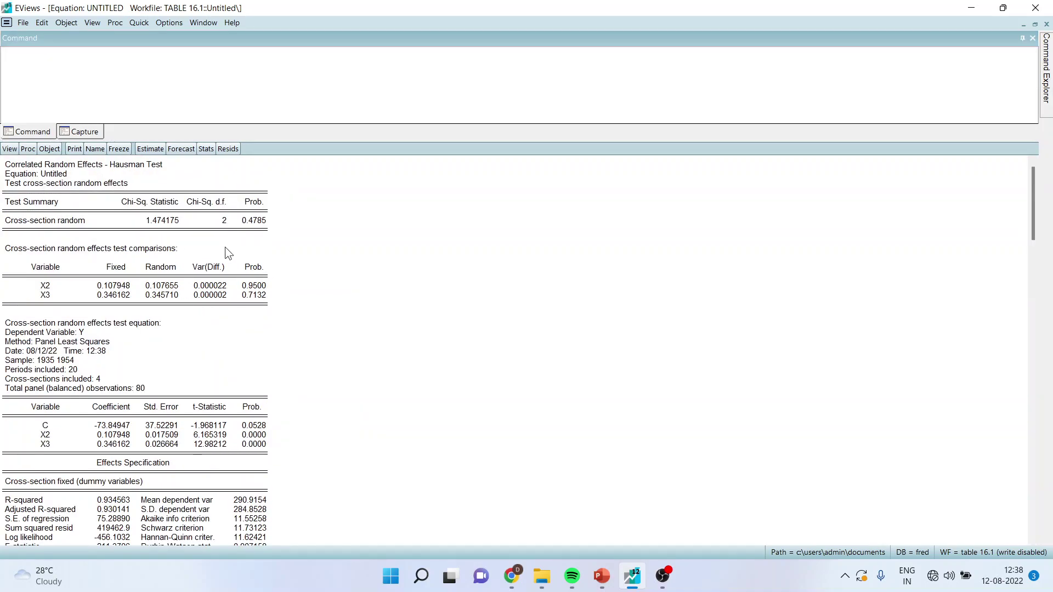
{"action": "left_click", "coordinate": [255, 221]}
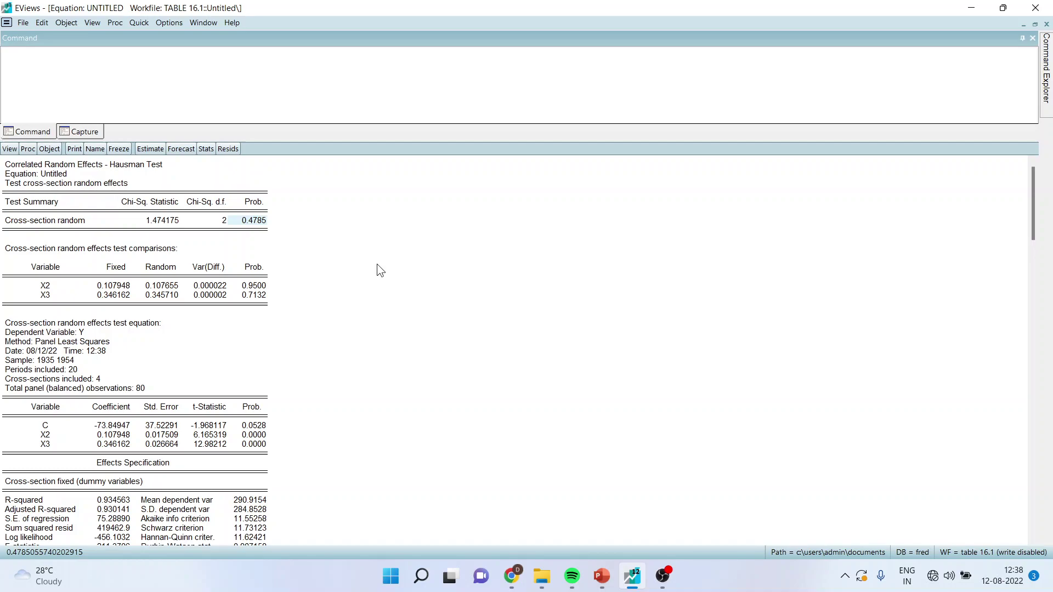
Step: Snip the Hausman test summary table to the clipboard and launch Word via Start search
{"action": "key", "text": "super+shift+s"}
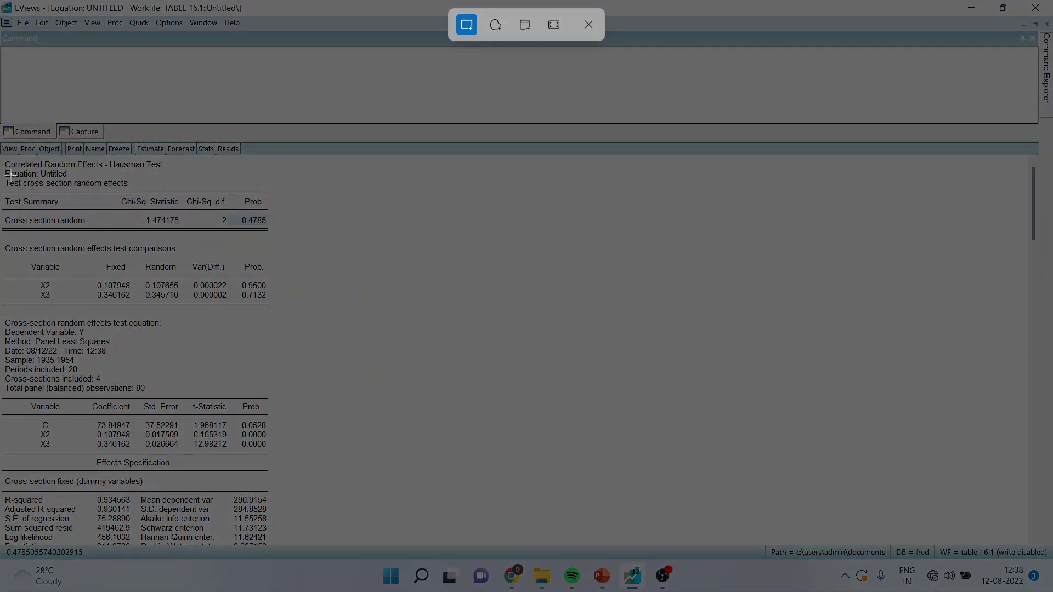
{"action": "left_click_drag", "start_coordinate": [2, 159], "coordinate": [277, 241]}
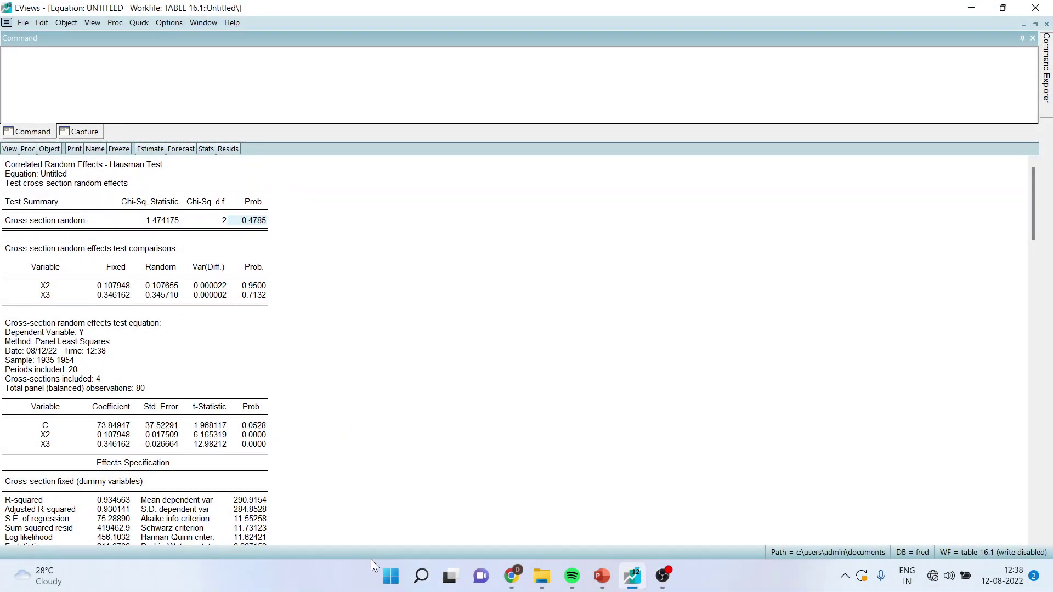
{"action": "left_click", "coordinate": [390, 576]}
{"action": "left_click", "coordinate": [372, 92]}
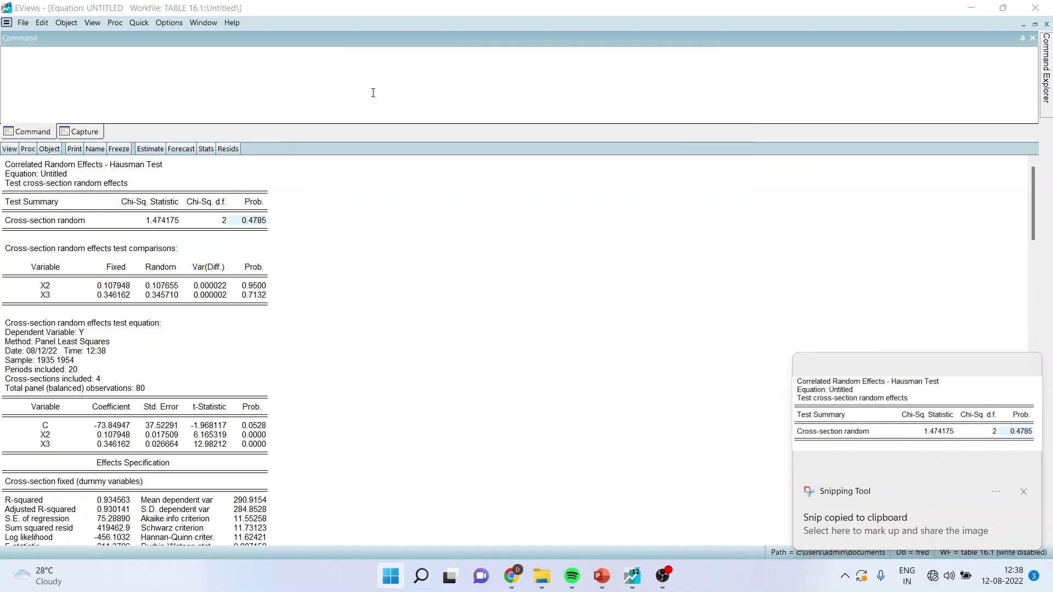
{"action": "type", "text": "word"}
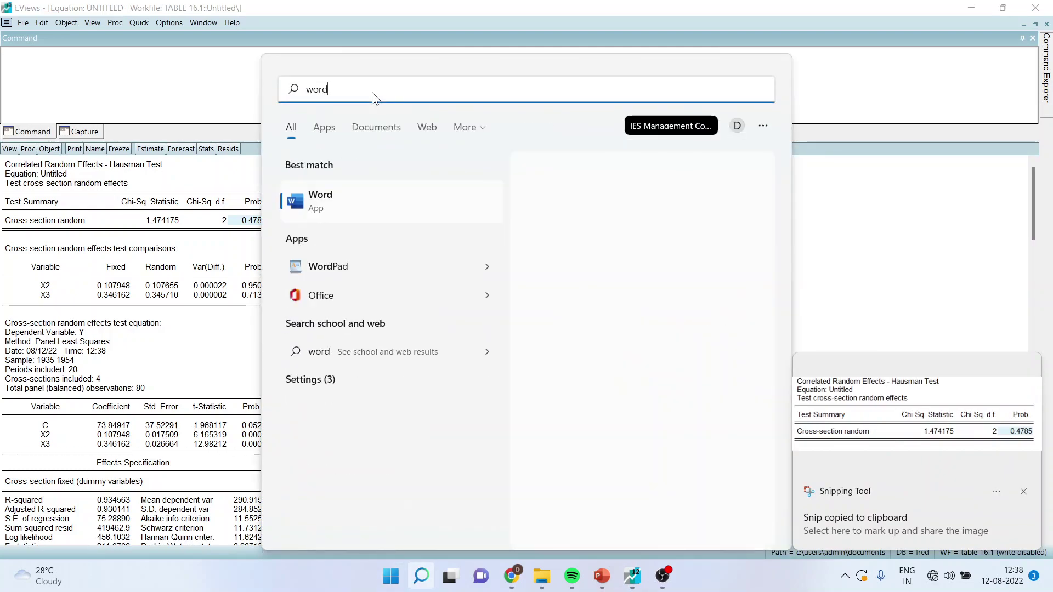
{"action": "left_click", "coordinate": [636, 233]}
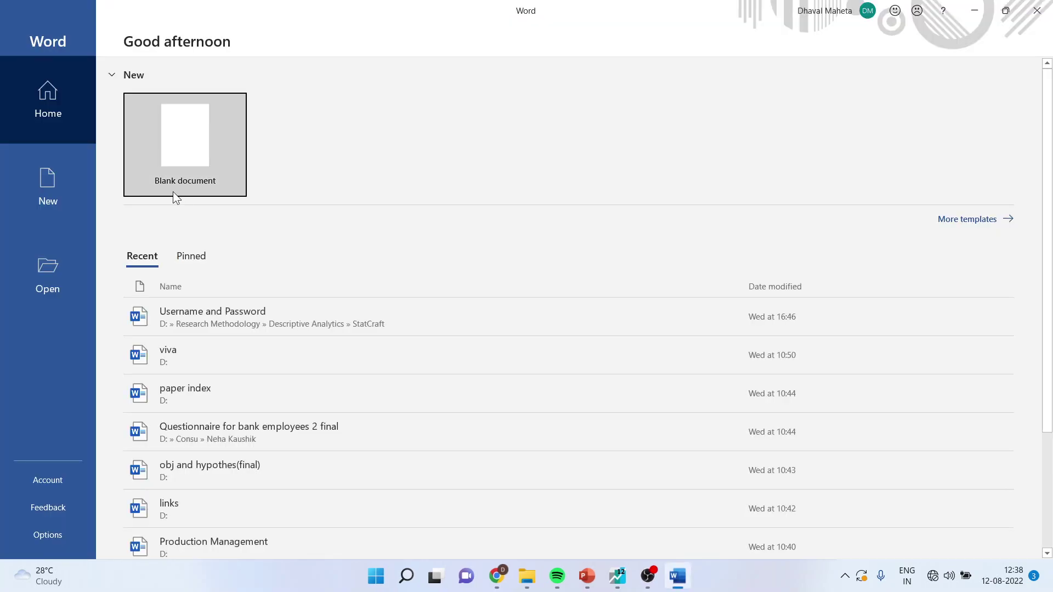
Step: In a blank document, paste the Hausman table and add a 'Null:' label in 12 pt Times New Roman
{"action": "left_click", "coordinate": [196, 157]}
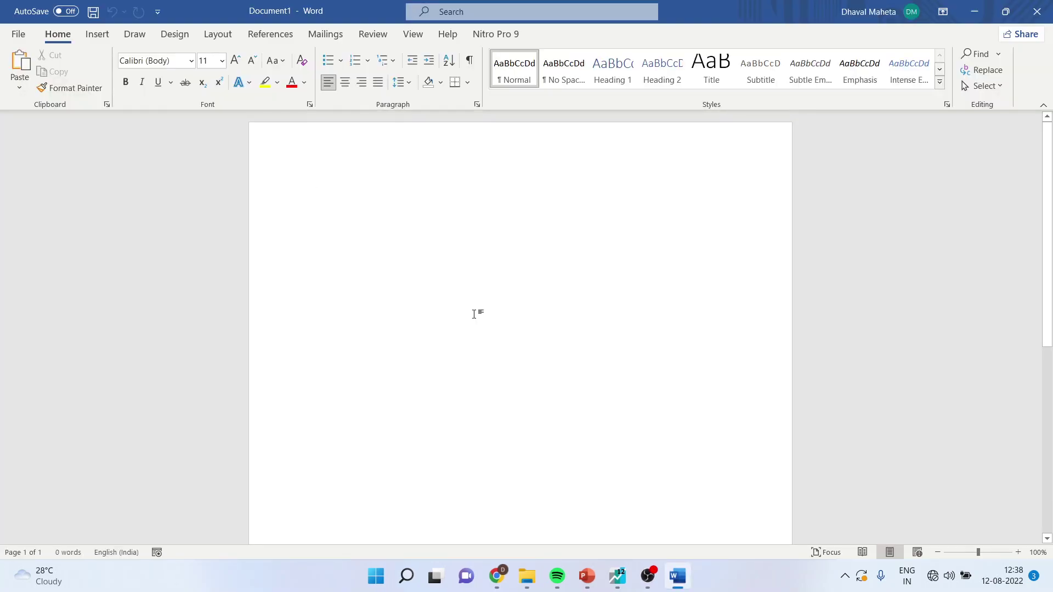
{"action": "key", "text": "ctrl+v"}
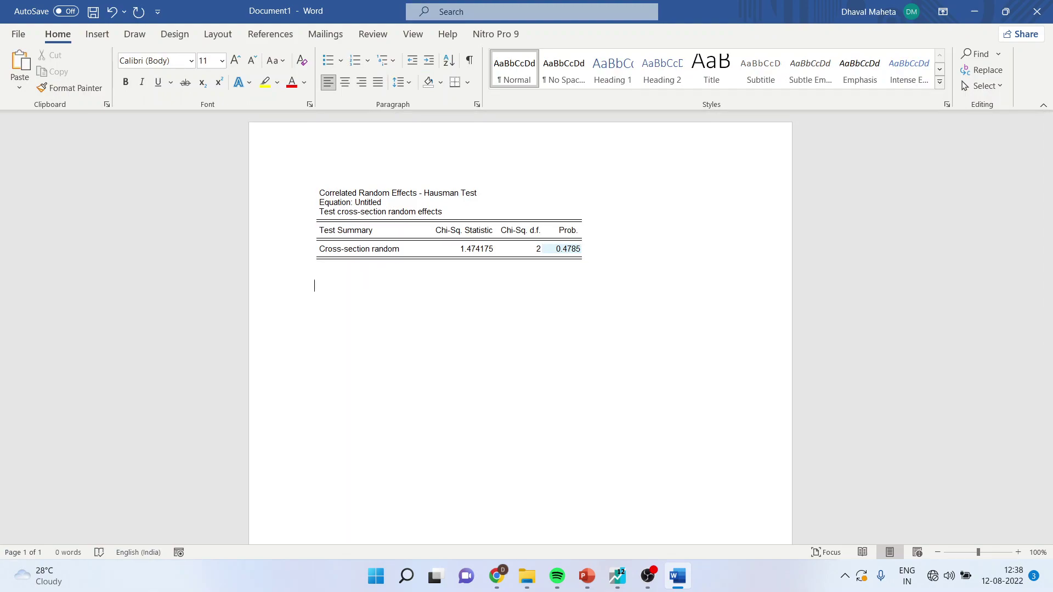
{"action": "type", "text": "Null"}
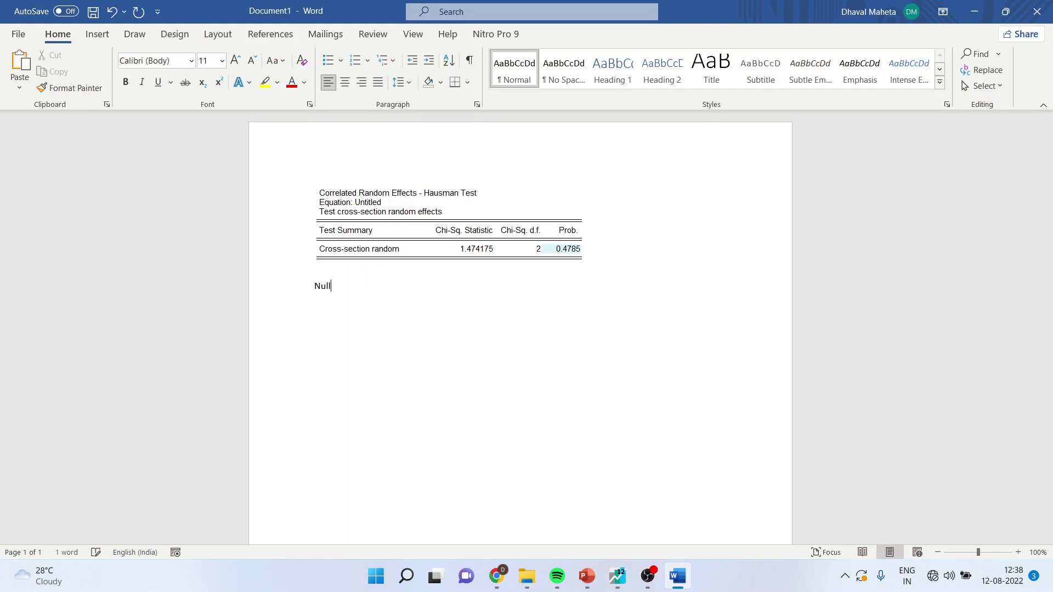
{"action": "type", "text": ":"}
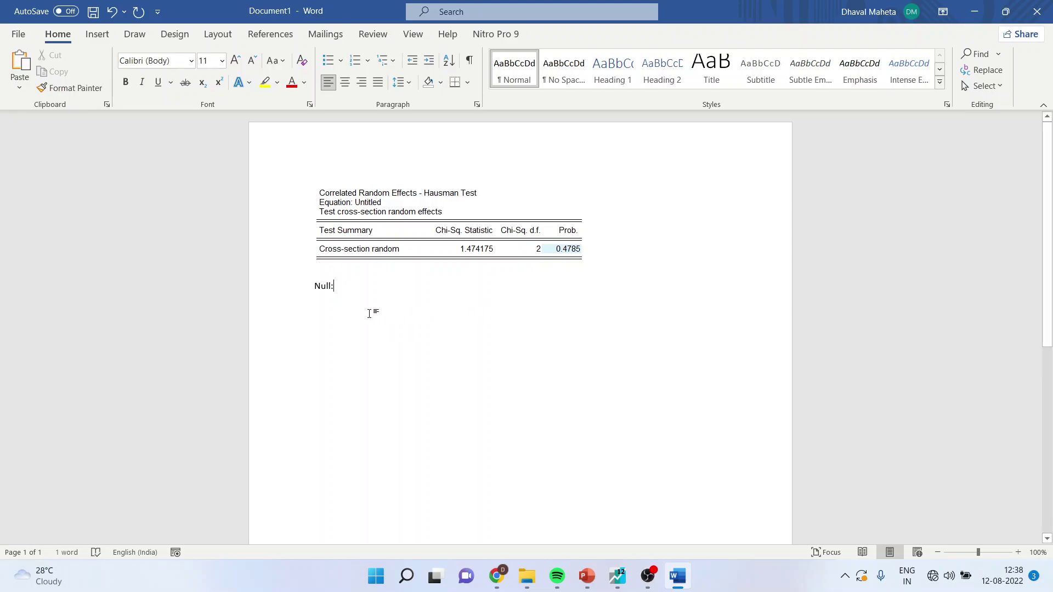
{"action": "left_click_drag", "start_coordinate": [312, 288], "coordinate": [360, 287]}
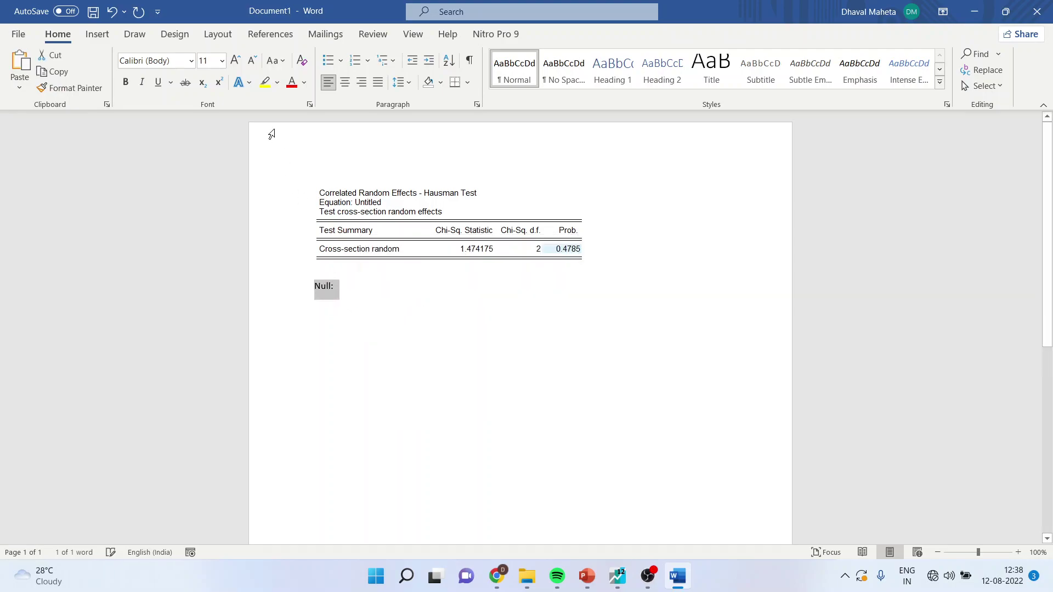
{"action": "left_click", "coordinate": [222, 60]}
{"action": "left_click", "coordinate": [211, 152]}
{"action": "left_click", "coordinate": [191, 61]}
{"action": "left_click", "coordinate": [212, 193]}
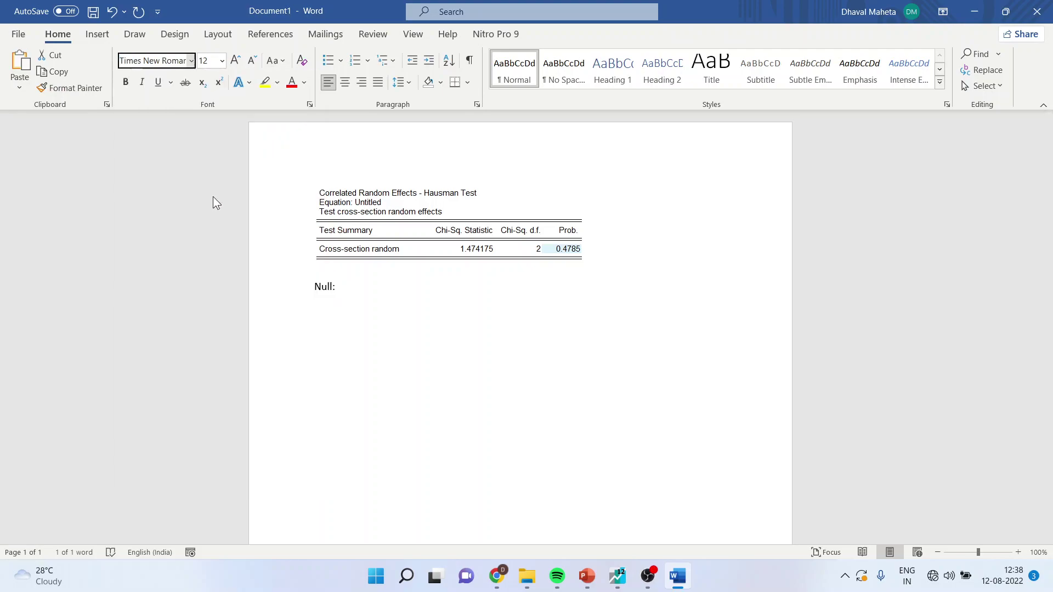
{"action": "left_click", "coordinate": [359, 292]}
Step: Type 'Random Effect is appropriate', 'Alt: Fixed Effect is appropriate', and the p-value conclusion favouring random effects
{"action": "type", "text": "R"}
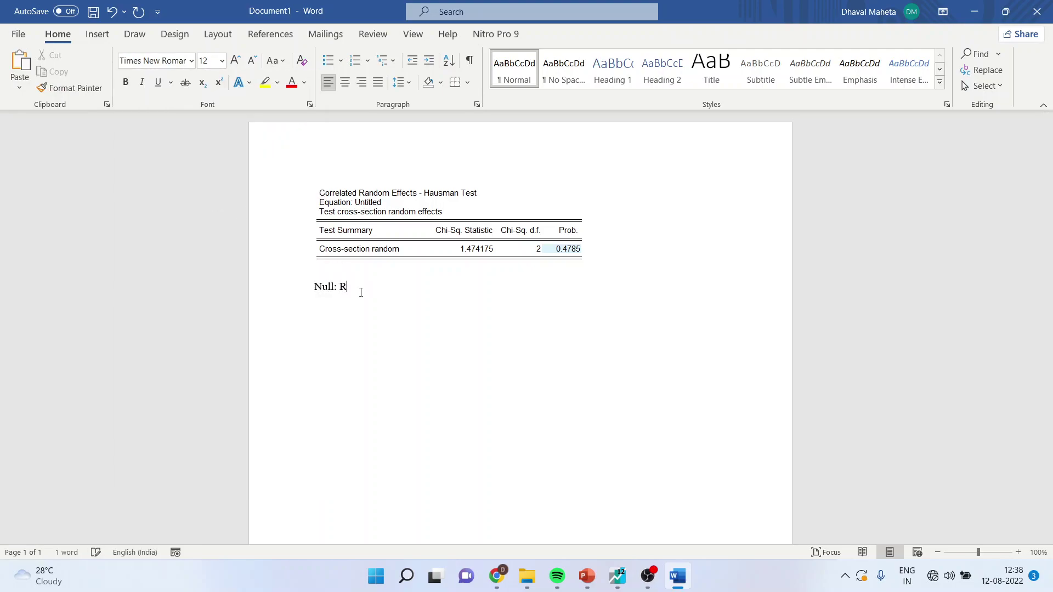
{"action": "type", "text": "andom E"}
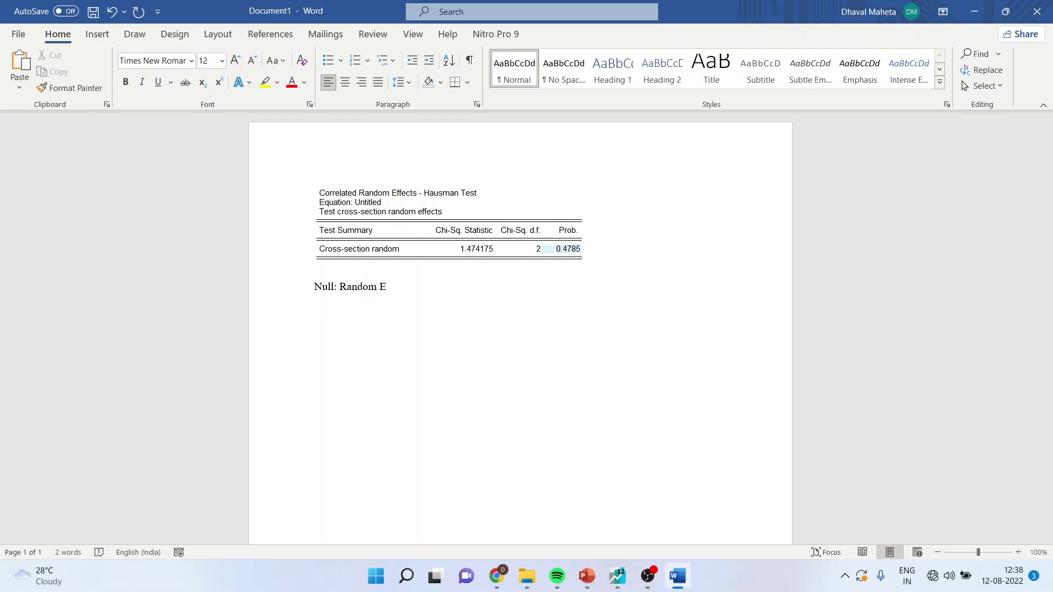
{"action": "type", "text": "ffect is approp"}
{"action": "type", "text": "riate"}
{"action": "type", "text": "Alt:"}
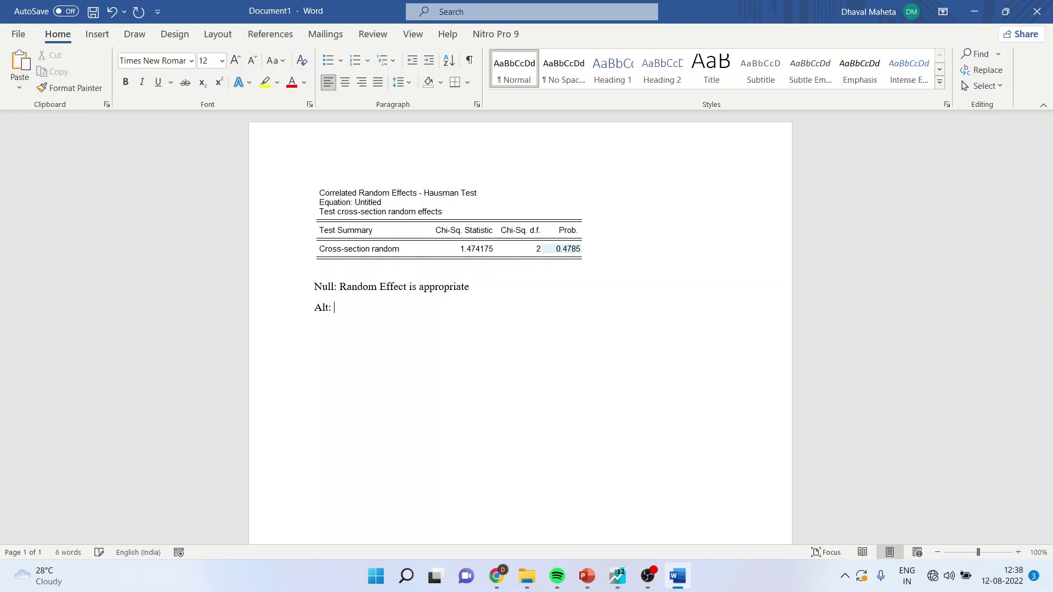
{"action": "type", "text": " Fixed Effect is appropriate"}
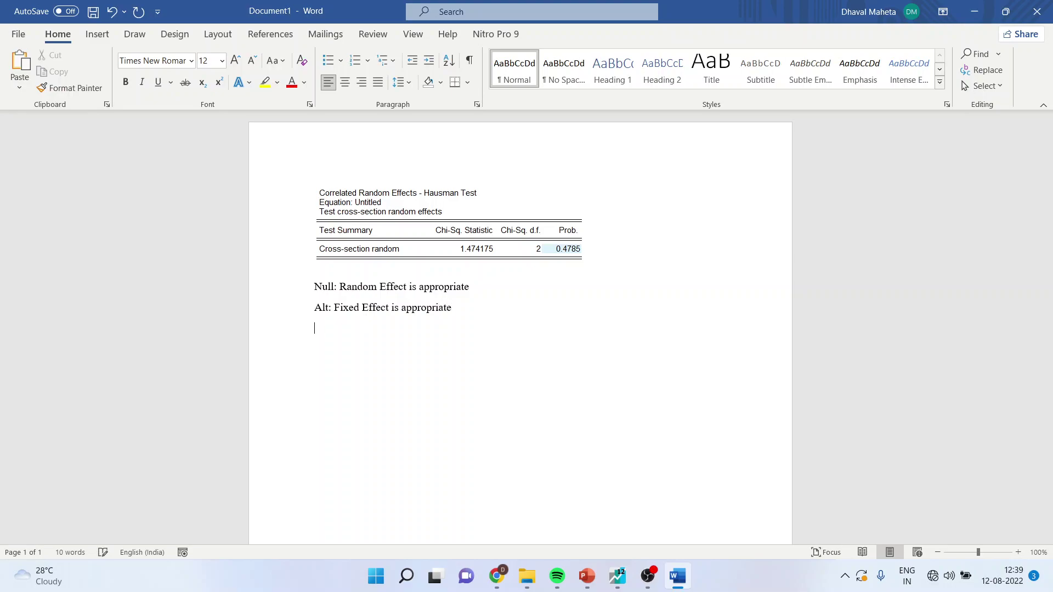
{"action": "type", "text": "As the p-value is more than "}
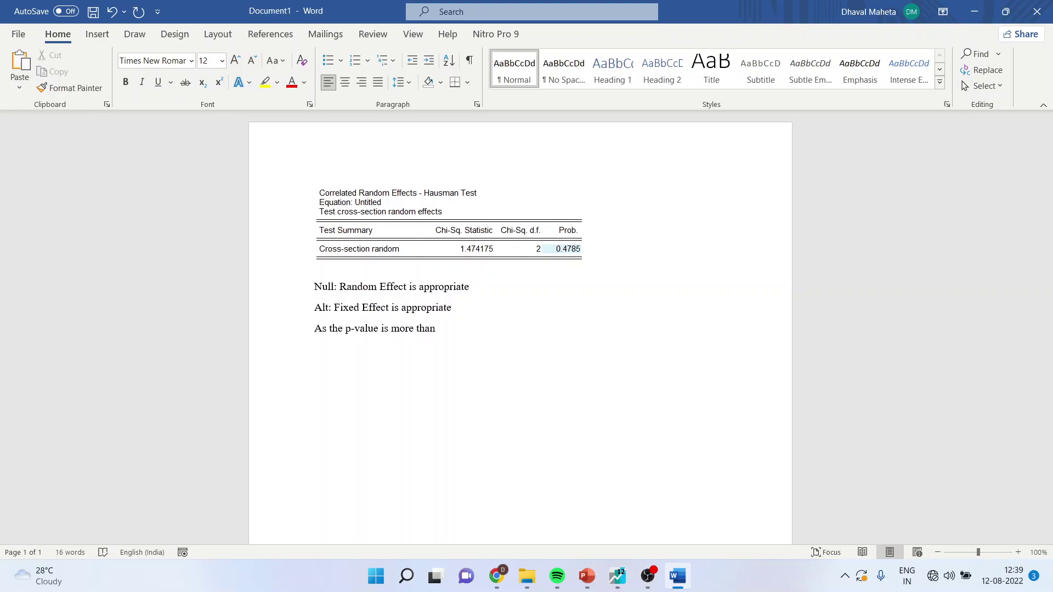
{"action": "type", "text": "0.05 , we fail to reject n"}
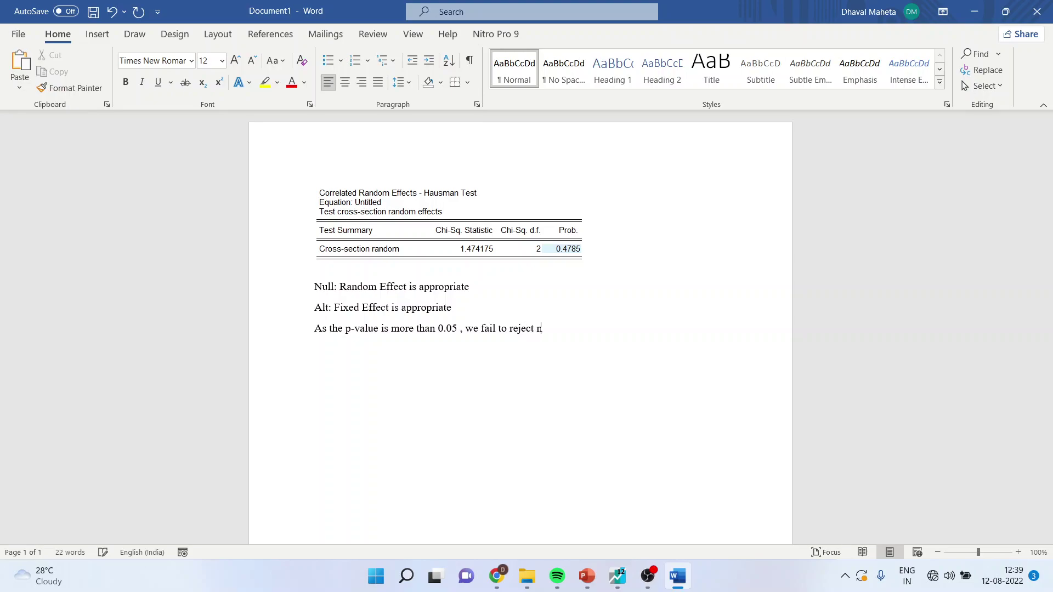
{"action": "type", "text": "ull hypothesis which means that"}
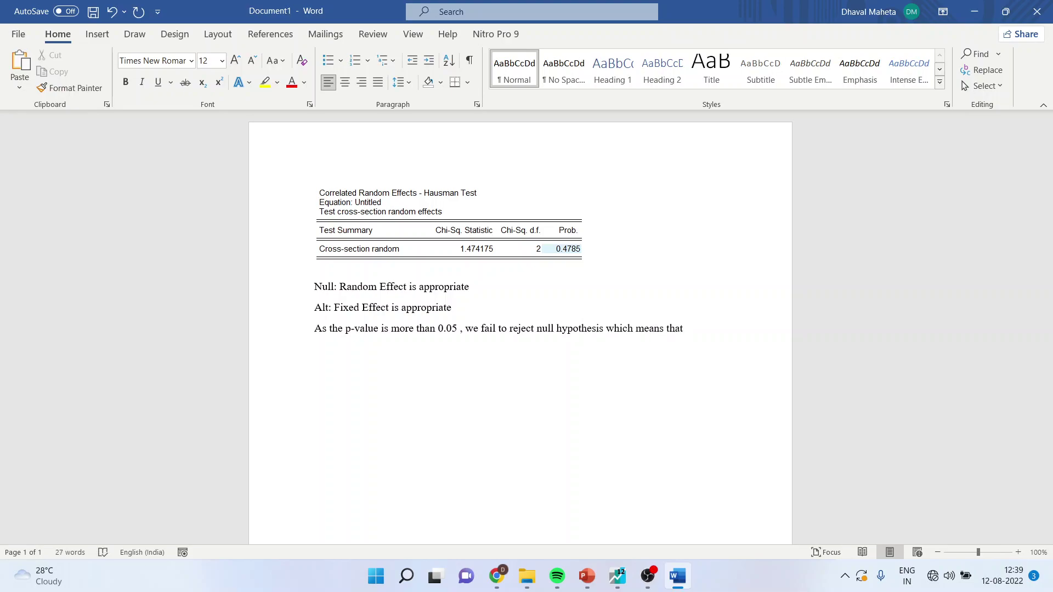
{"action": "type", "text": " randomef"}
{"action": "key", "text": "BackSpace"}
{"action": "key", "text": "BackSpace"}
{"action": "type", "text": "effects are more a"}
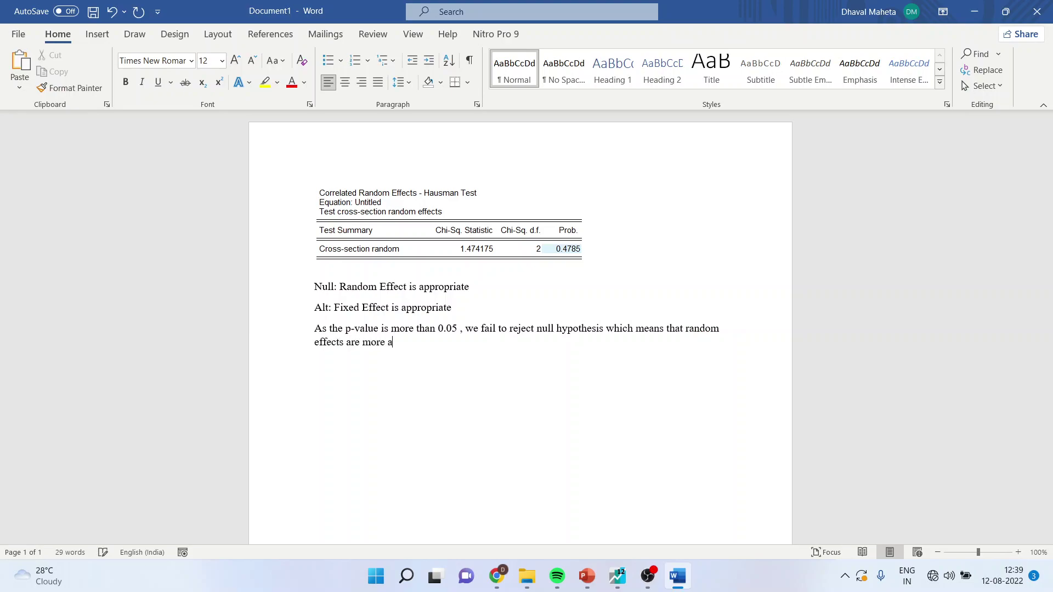
{"action": "type", "text": "ppropriate in our study"}
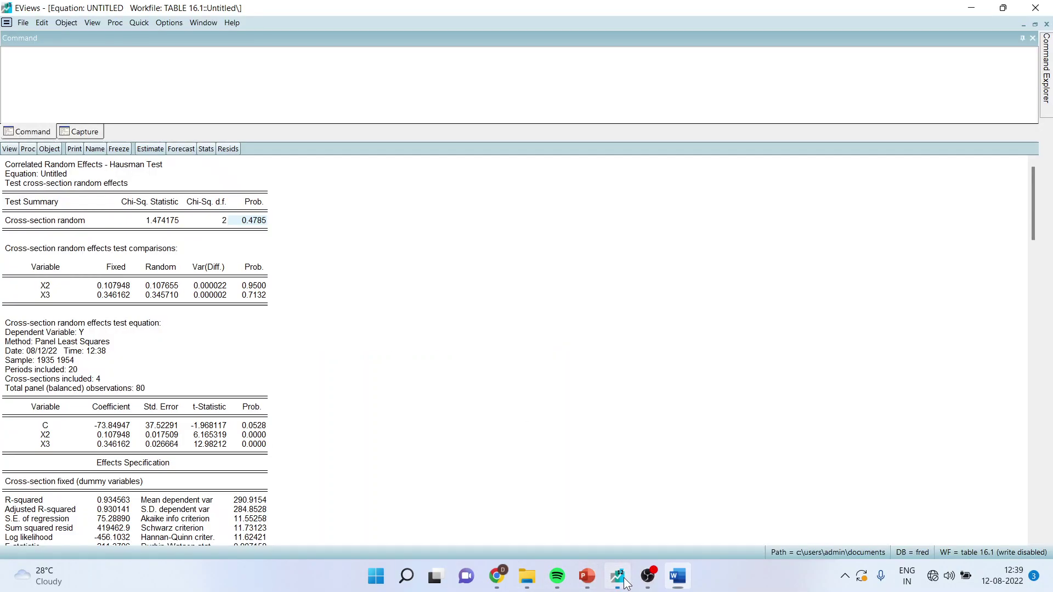
Step: Snip the EViews cross-section random effects test comparisons table and paste it into the Word document
{"action": "left_click", "coordinate": [620, 577]}
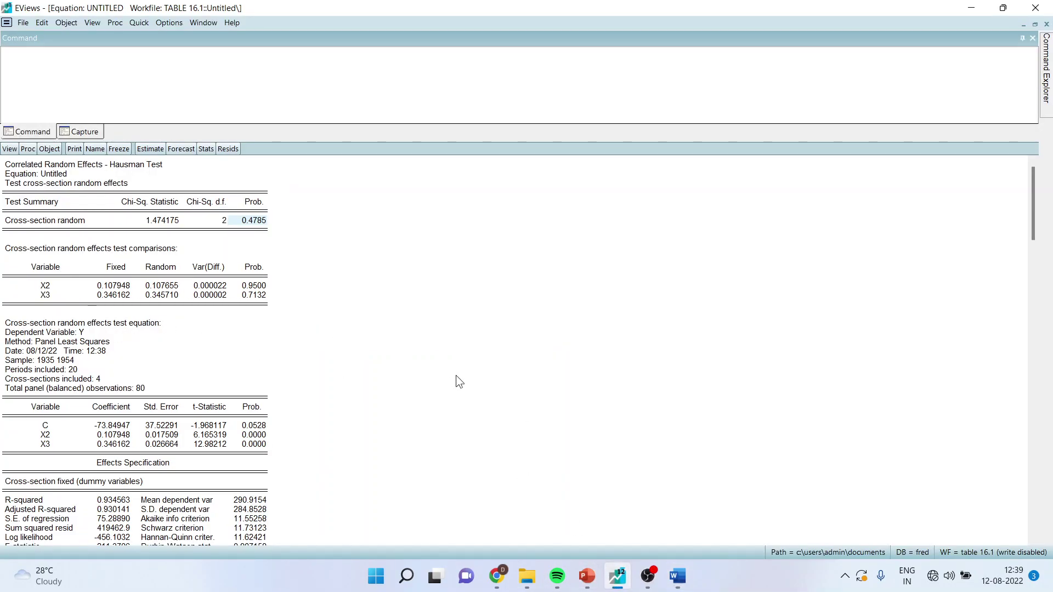
{"action": "key", "text": "super+shift+s"}
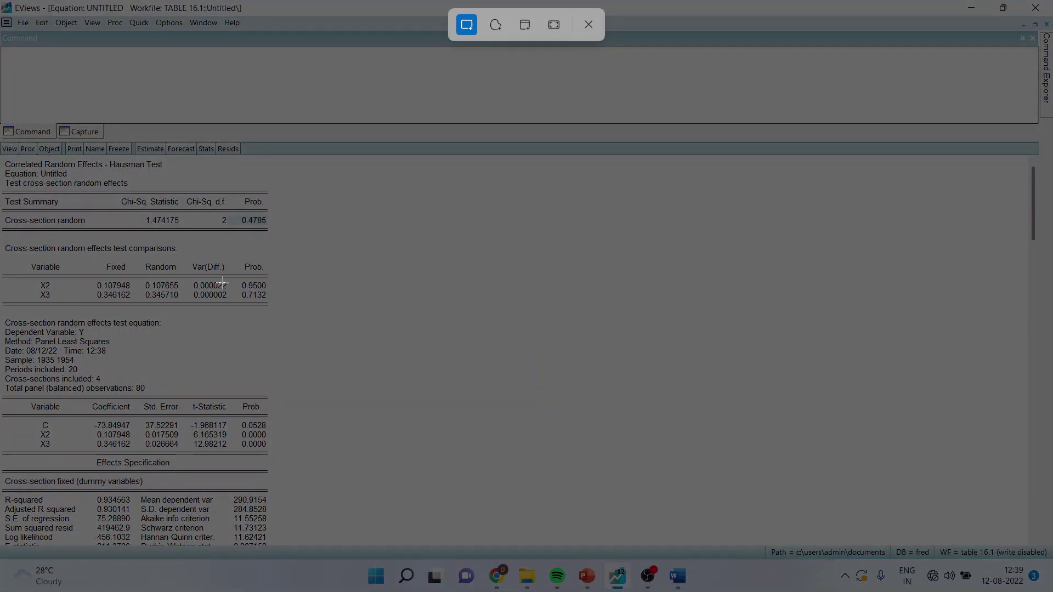
{"action": "left_click_drag", "start_coordinate": [2, 237], "coordinate": [290, 320]}
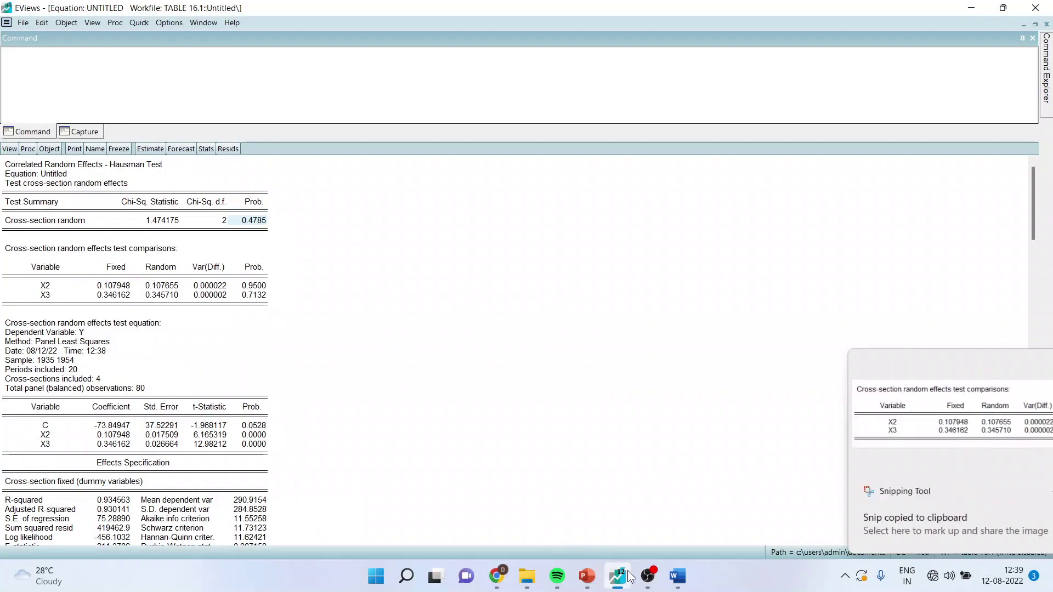
{"action": "left_click", "coordinate": [678, 577]}
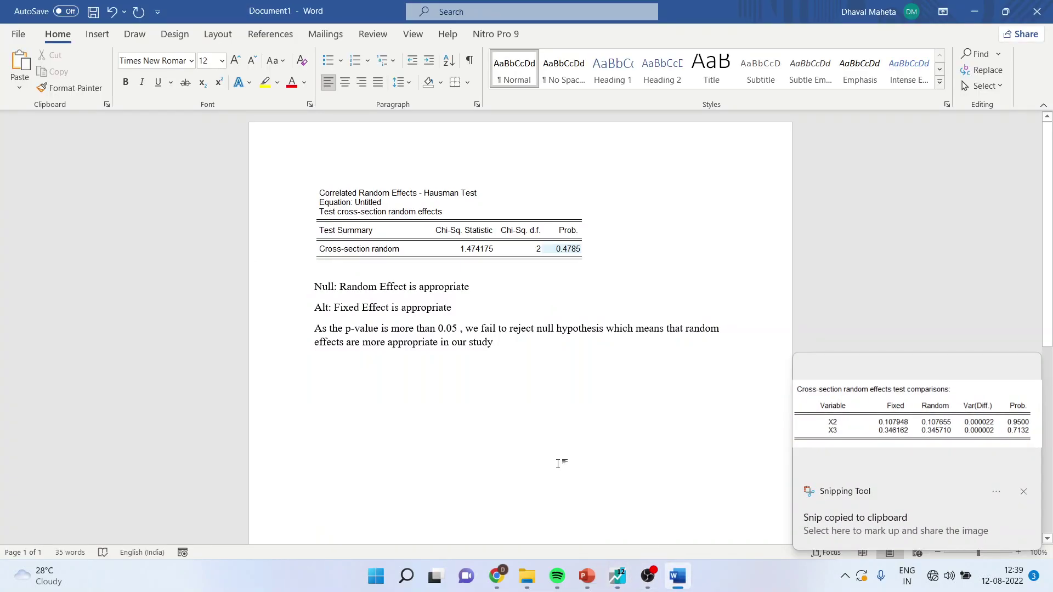
{"action": "key", "text": "ctrl+v"}
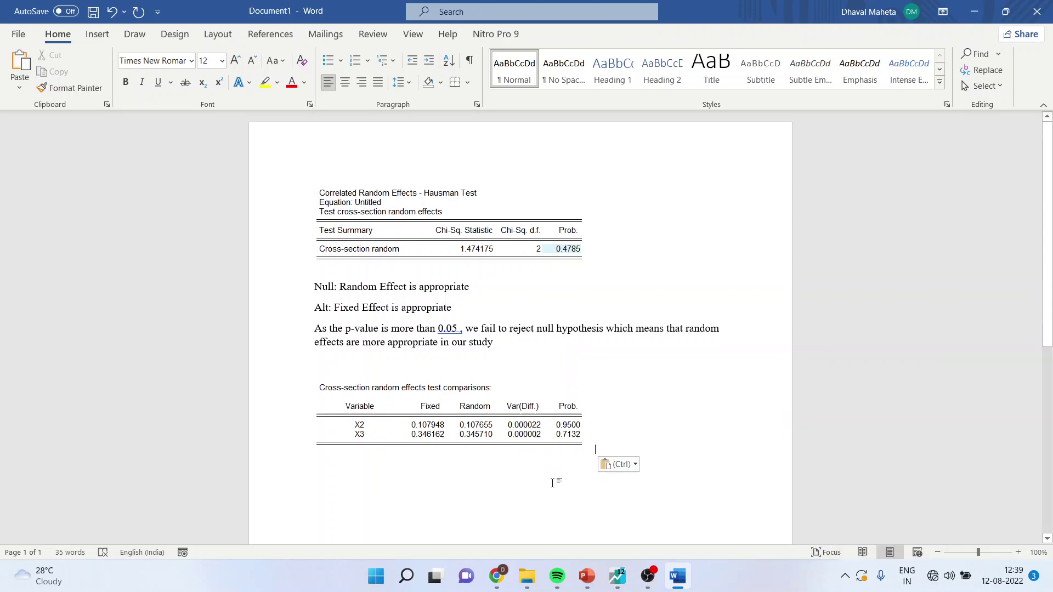
Step: On a new line below the table, type 'The p-value shows that the coefficients are statist…', fixing typos
{"action": "key", "text": "Return"}
{"action": "type", "text": "Th"}
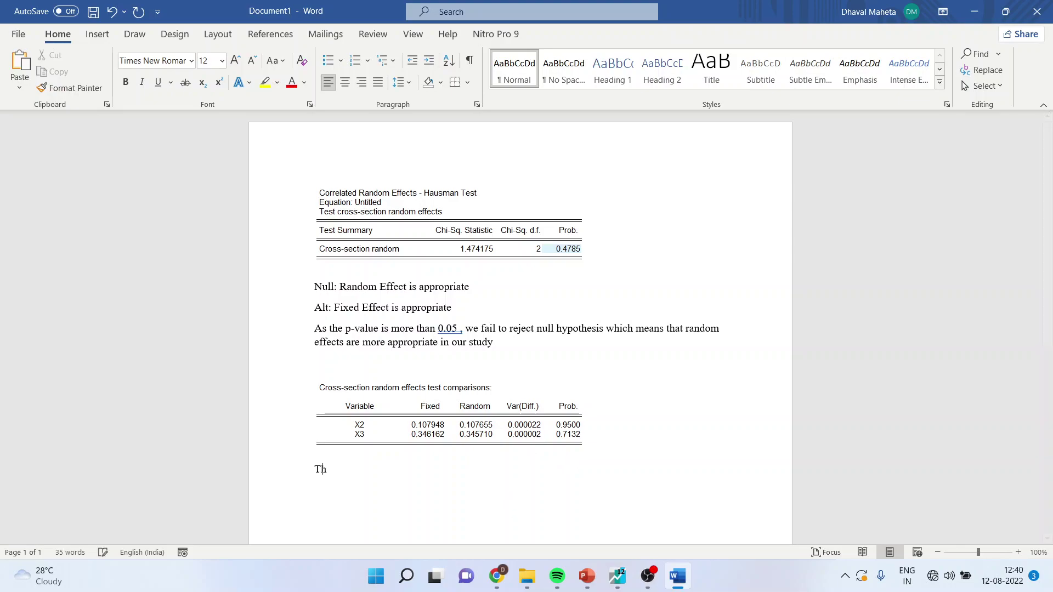
{"action": "type", "text": "e p-value shows that th="}
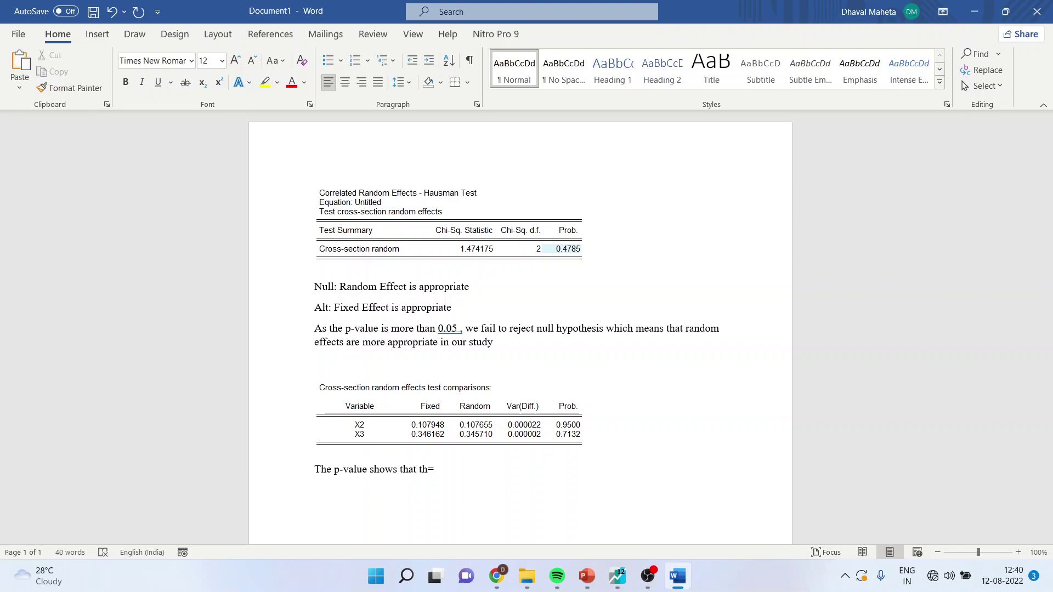
{"action": "key", "text": "BackSpace"}
{"action": "key", "text": "BackSpace"}
{"action": "key", "text": "BackSpace"}
{"action": "type", "text": "te coeffi"}
{"action": "key", "text": "BackSpace"}
{"action": "key", "text": "BackSpace"}
{"action": "key", "text": "BackSpace"}
{"action": "key", "text": "BackSpace"}
{"action": "key", "text": "BackSpace"}
{"action": "key", "text": "BackSpace"}
{"action": "key", "text": "BackSpace"}
{"action": "key", "text": "BackSpace"}
{"action": "type", "text": "he coei"}
{"action": "key", "text": "BackSpace"}
{"action": "type", "text": "fficients are statizt"}
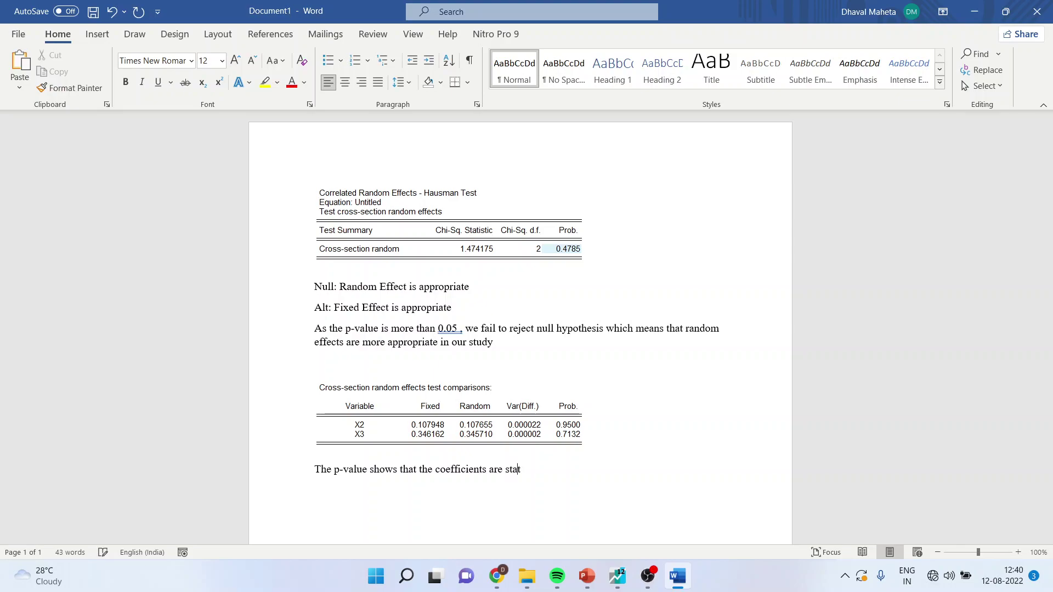
{"action": "key", "text": "BackSpace"}
{"action": "key", "text": "BackSpace"}
{"action": "key", "text": "BackSpace"}
Step: Finish the sentence: 'statistically insignificant as the p-value of x2 and x3 is more than 0.05'
{"action": "type", "text": "istically"}
{"action": "key", "text": "ctrl+equal"}
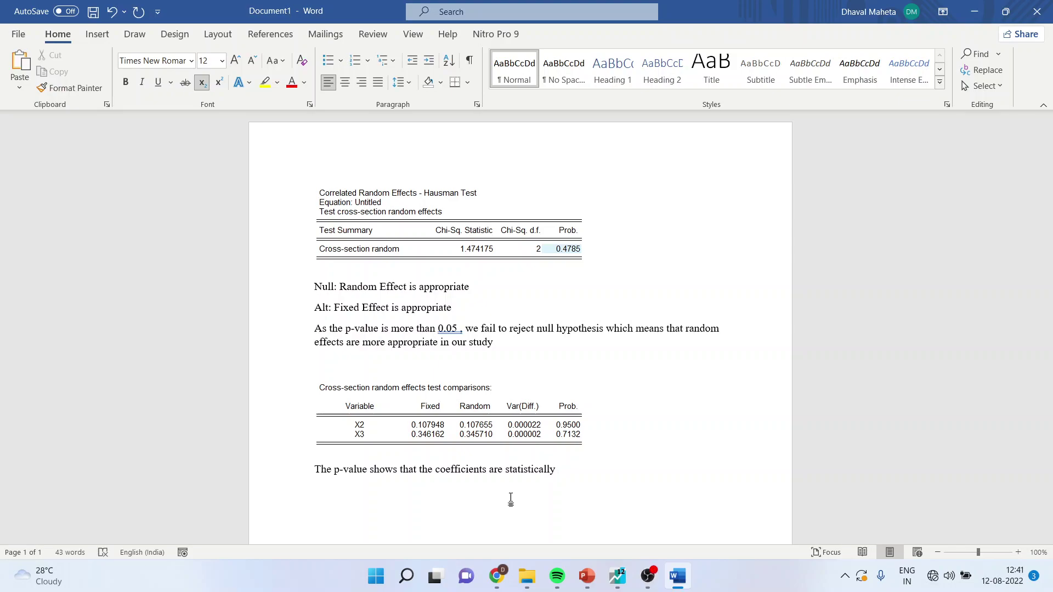
{"action": "type", "text": "i"}
{"action": "key", "text": "ctrl+equal"}
{"action": "type", "text": "insignificant"}
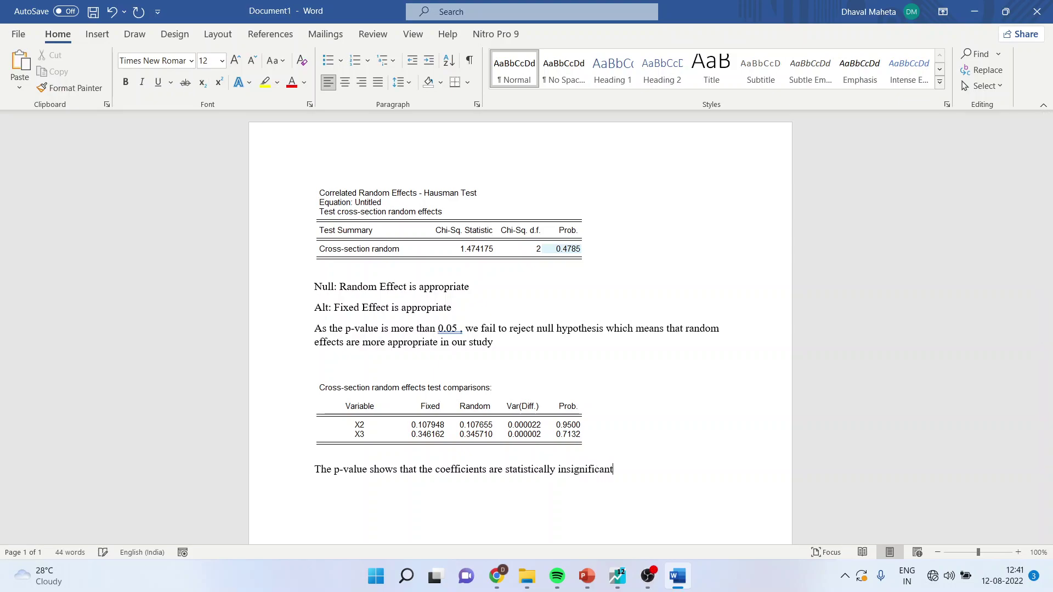
{"action": "type", "text": " as the p-value of x2 and x"}
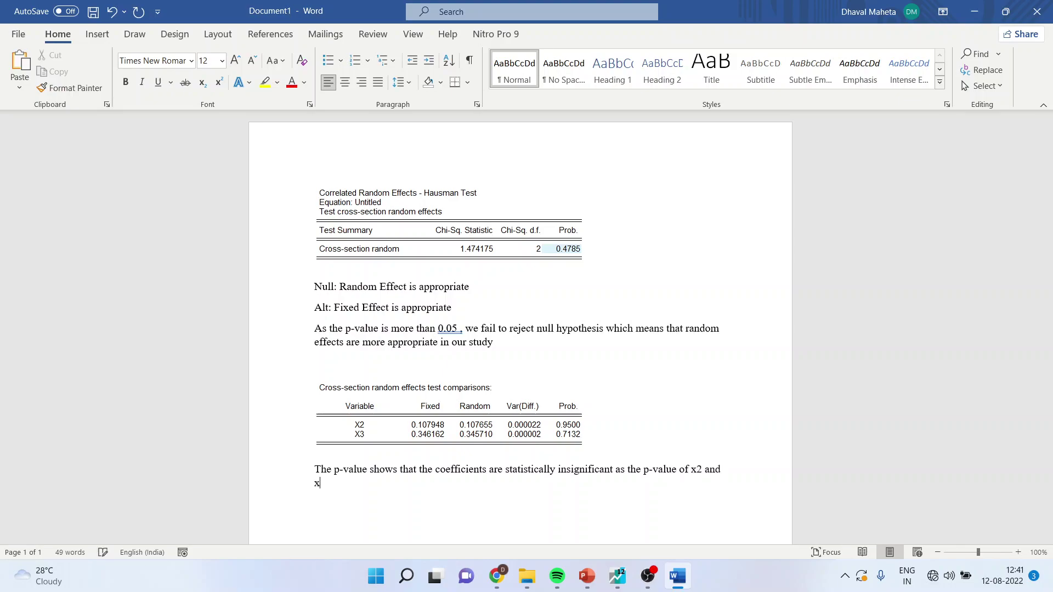
{"action": "type", "text": "3 are"}
{"action": "key", "text": "BackSpace"}
{"action": "key", "text": "BackSpace"}
{"action": "key", "text": "BackSpace"}
{"action": "type", "text": "is more than 0.05"}
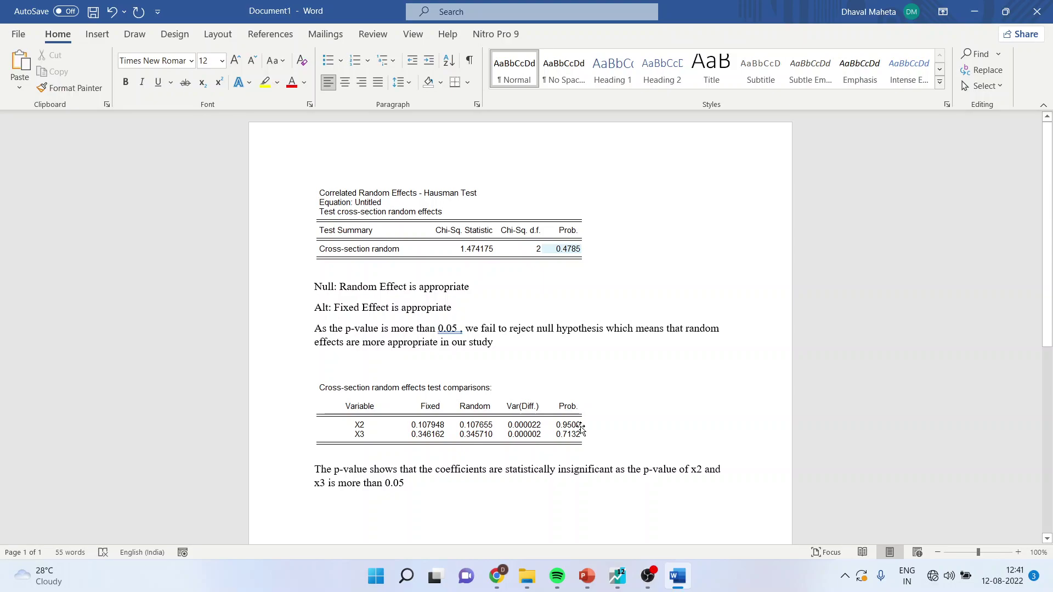
Step: Switch to the '7. Hausman Test' presentation and scroll to slide 6 on FEM versus REM
{"action": "mouse_move", "coordinate": [596, 575]}
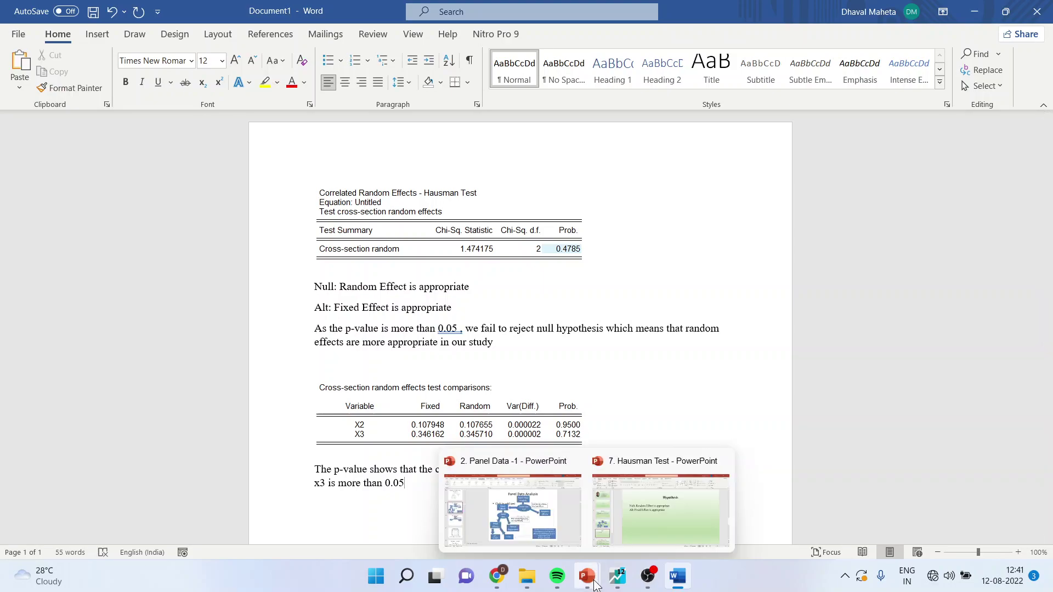
{"action": "left_click", "coordinate": [639, 524]}
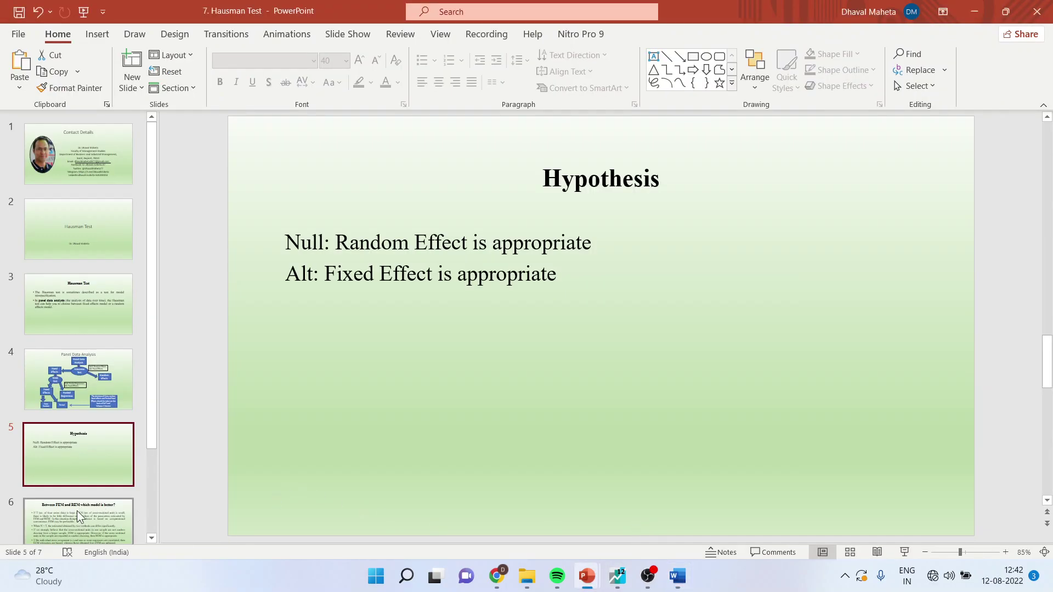
{"action": "scroll", "coordinate": [697, 481], "scroll_direction": "down", "scroll_amount": 1}
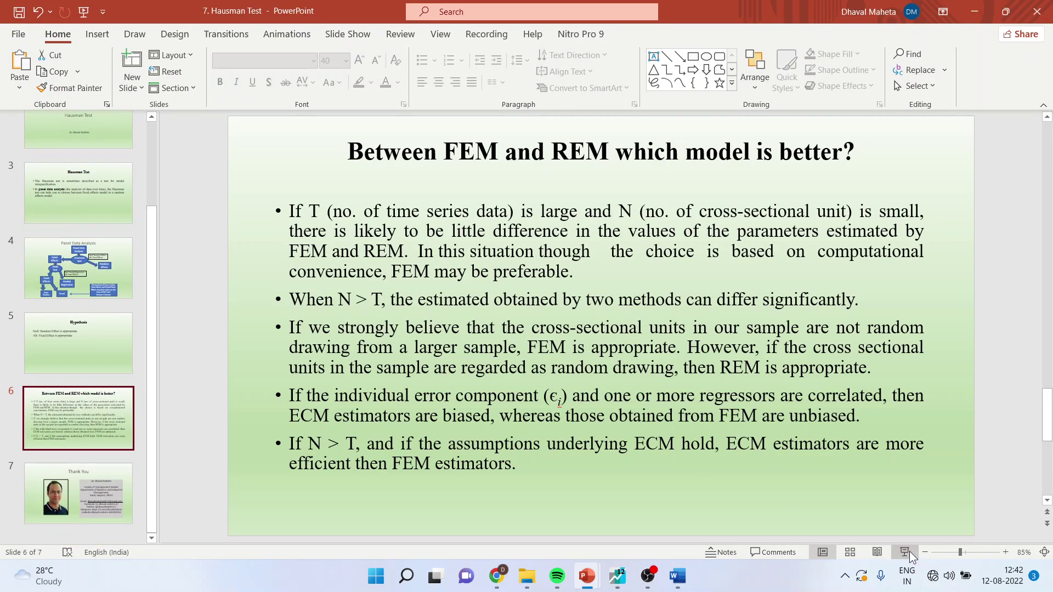